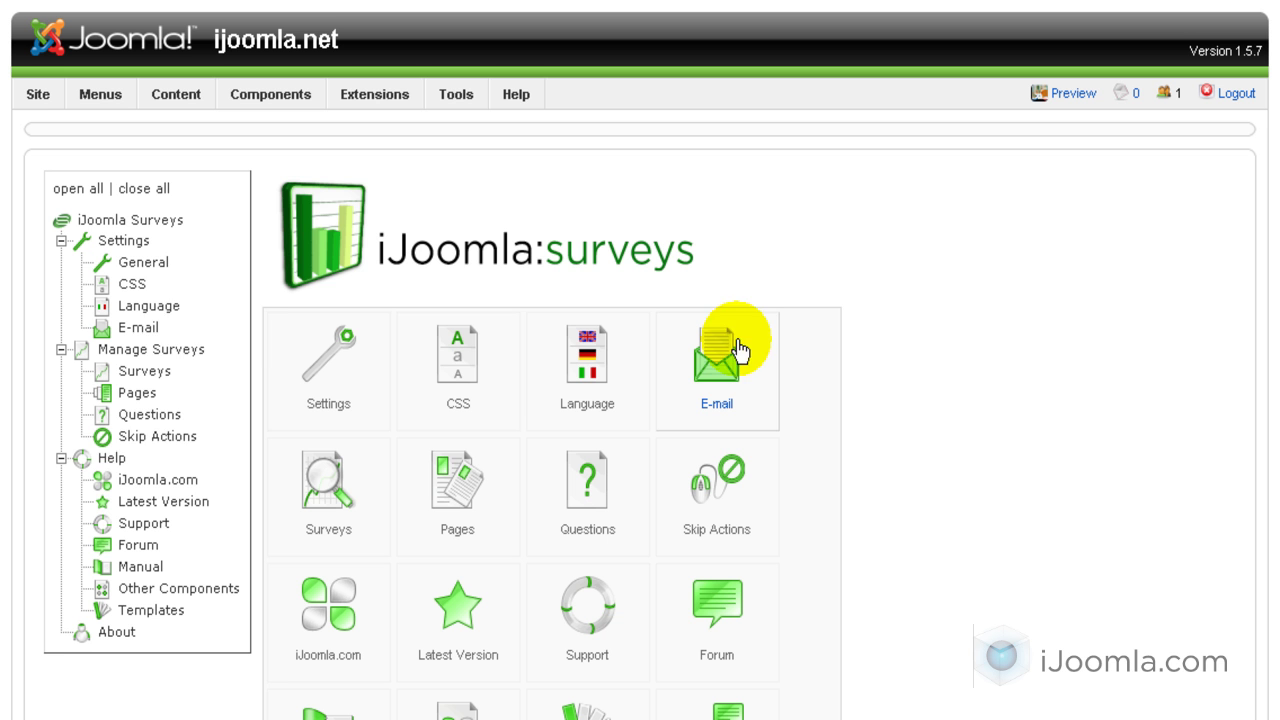
Step: Delete the second, duplicate "How many hours you spend on the internet per day" question from the survey questions
click(146, 419)
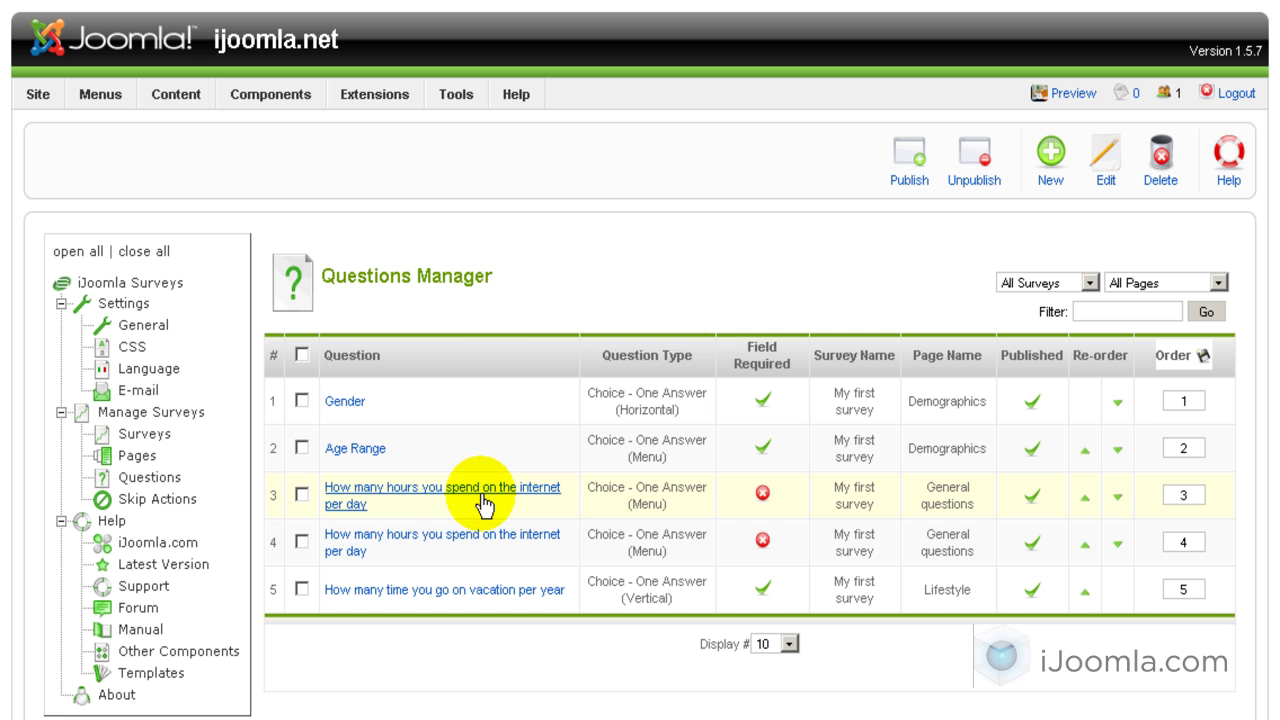
click(301, 542)
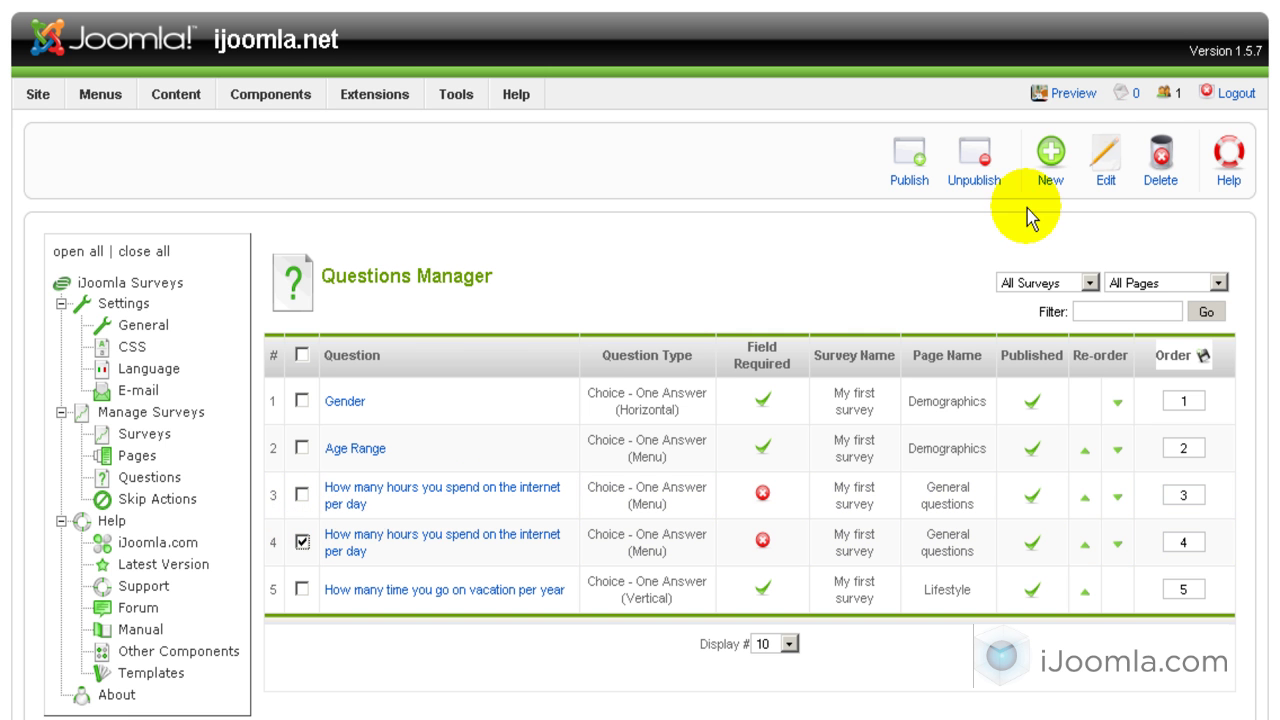
click(1157, 162)
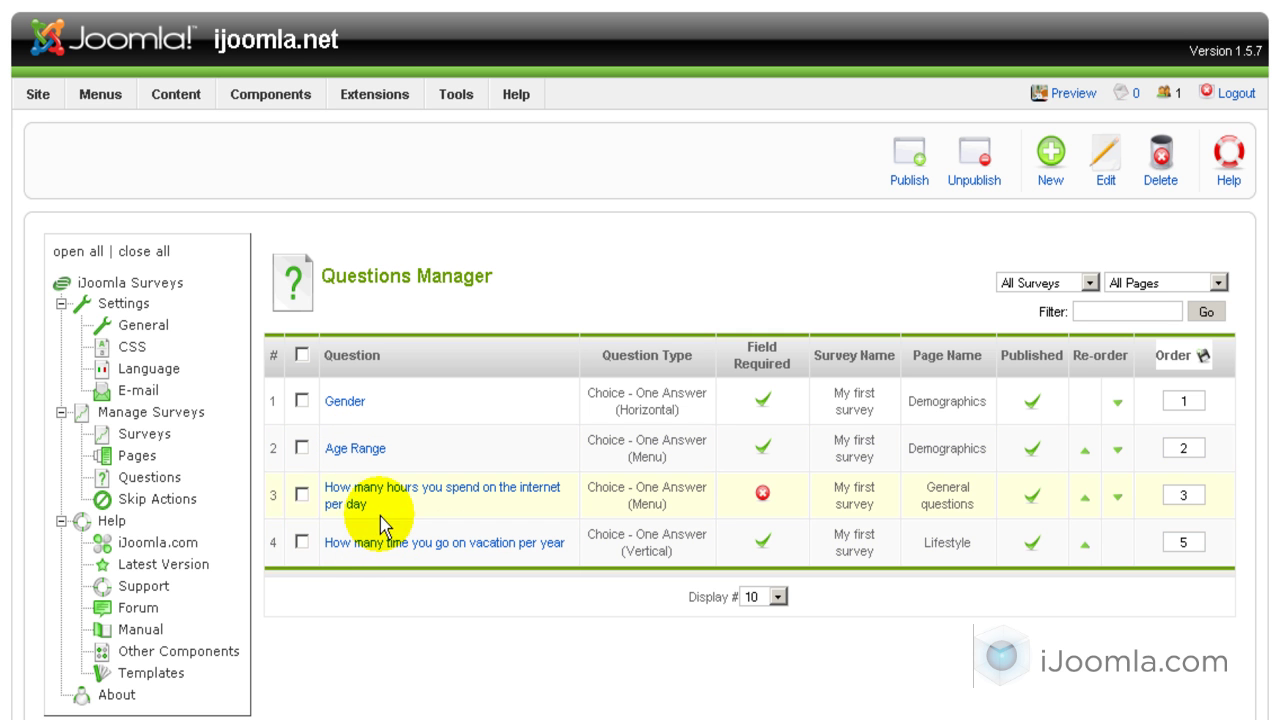
Step: Create a new skip action named "age based action"
click(145, 510)
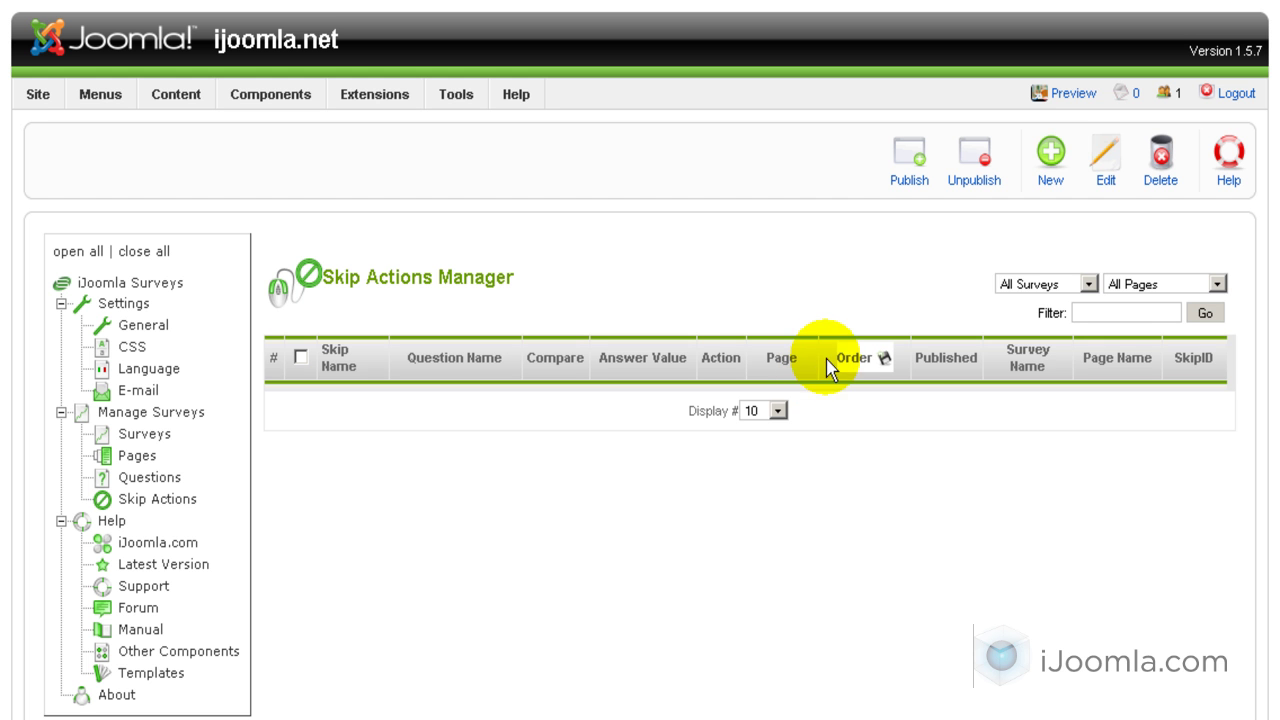
click(1062, 159)
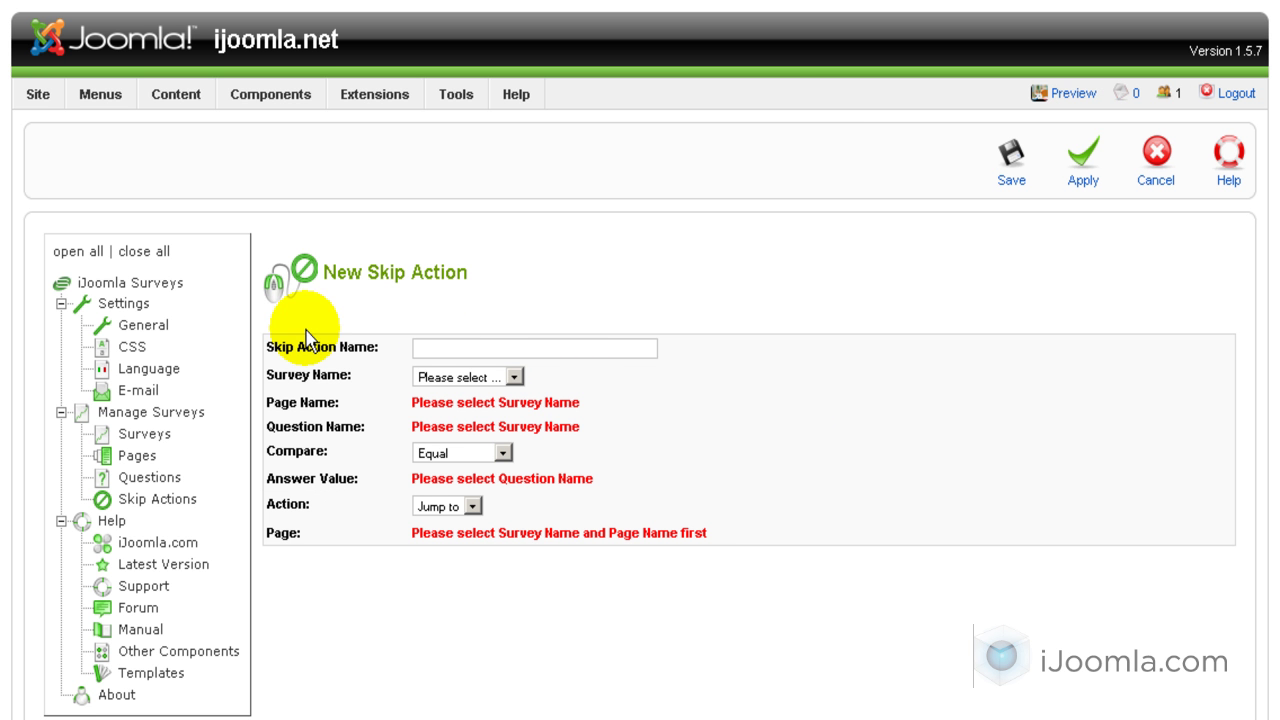
click(425, 348)
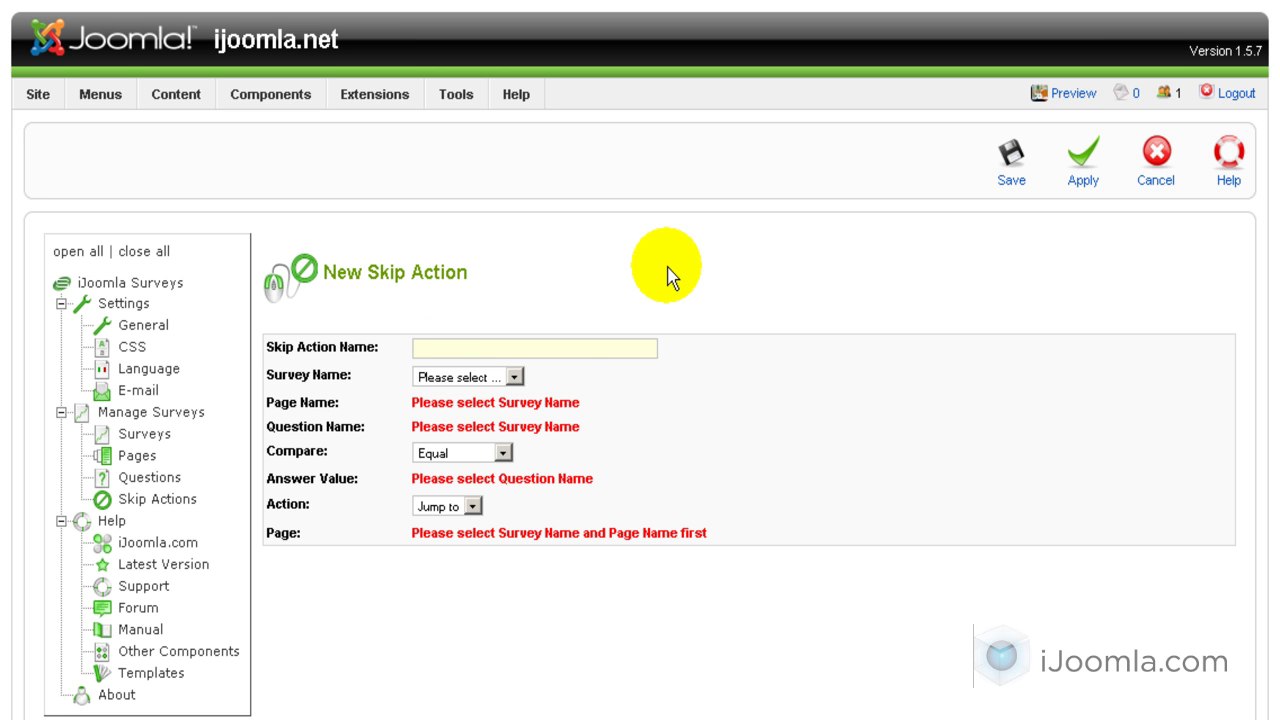
text(age based action)
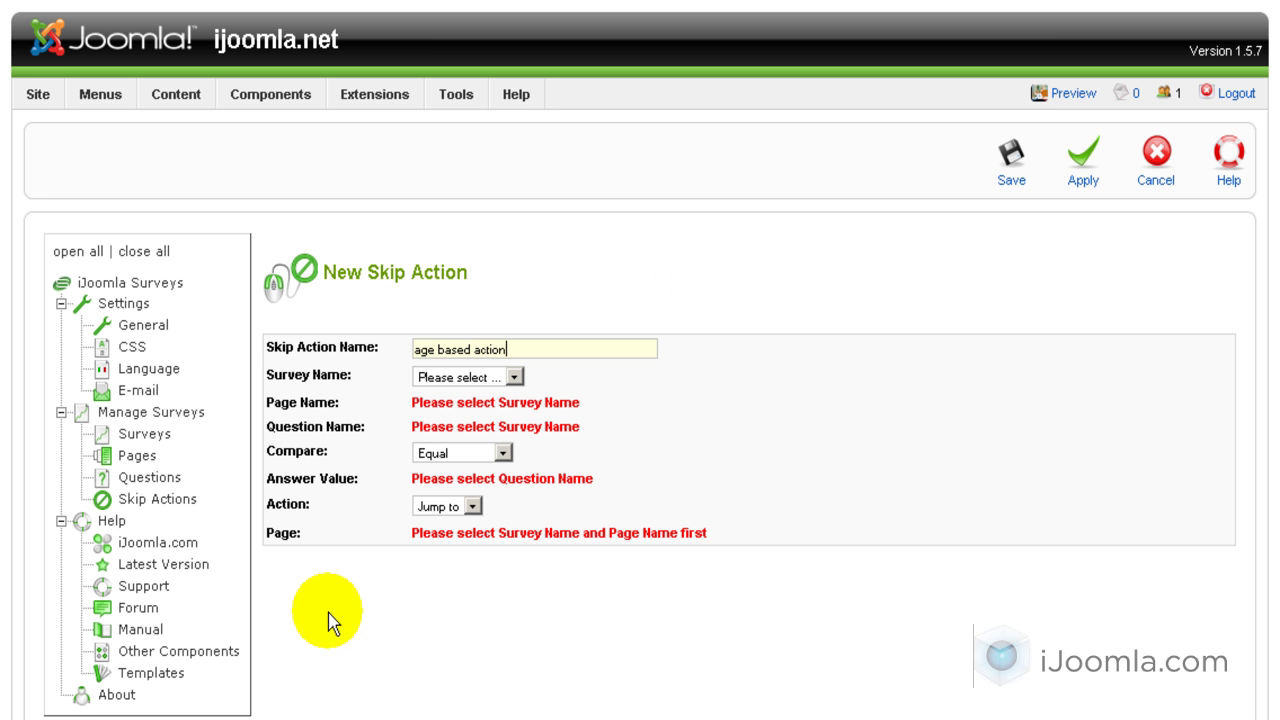
Step: Base the skip action on the Age Range question of My first survey's Demographics page, with the comparison Equal
click(515, 377)
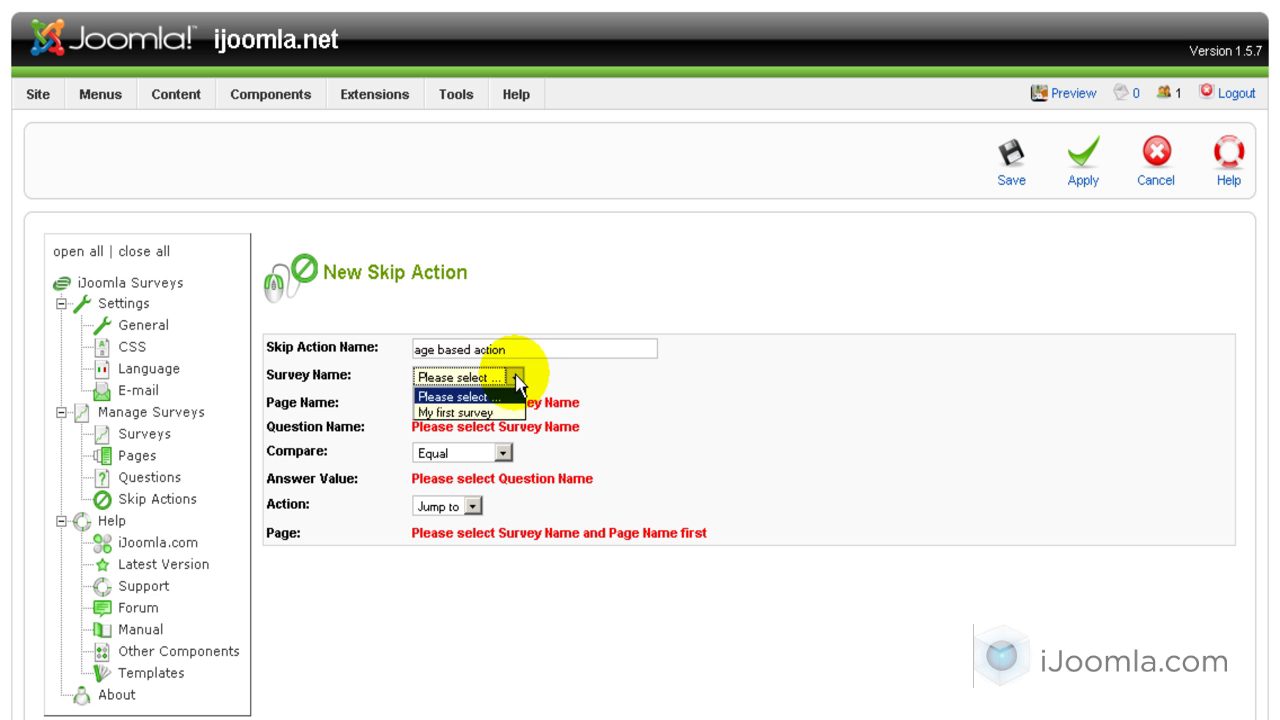
click(478, 411)
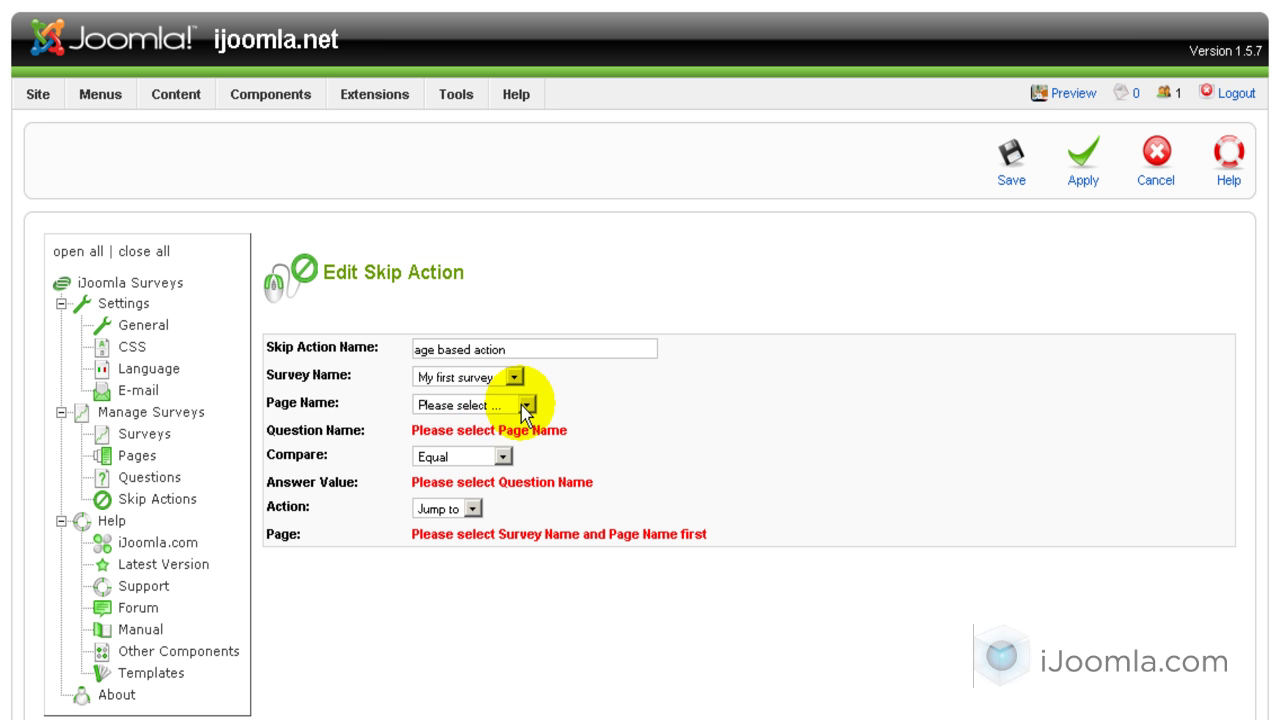
click(522, 406)
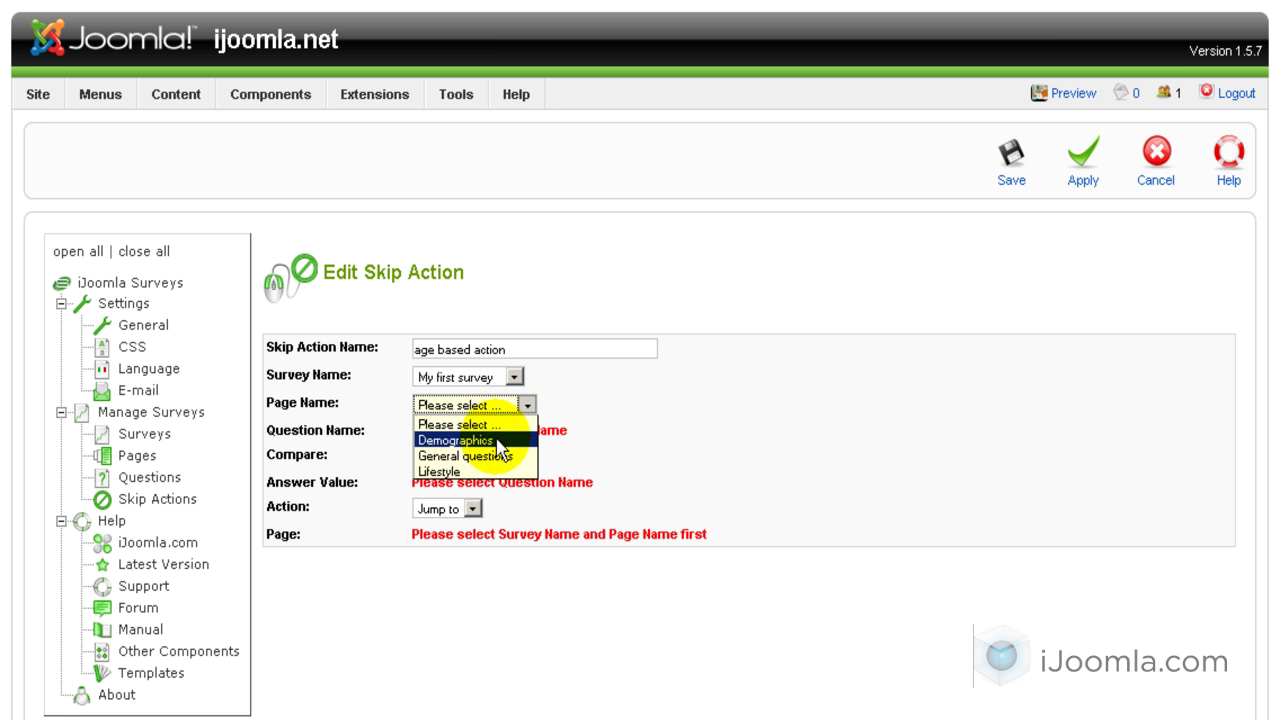
click(500, 441)
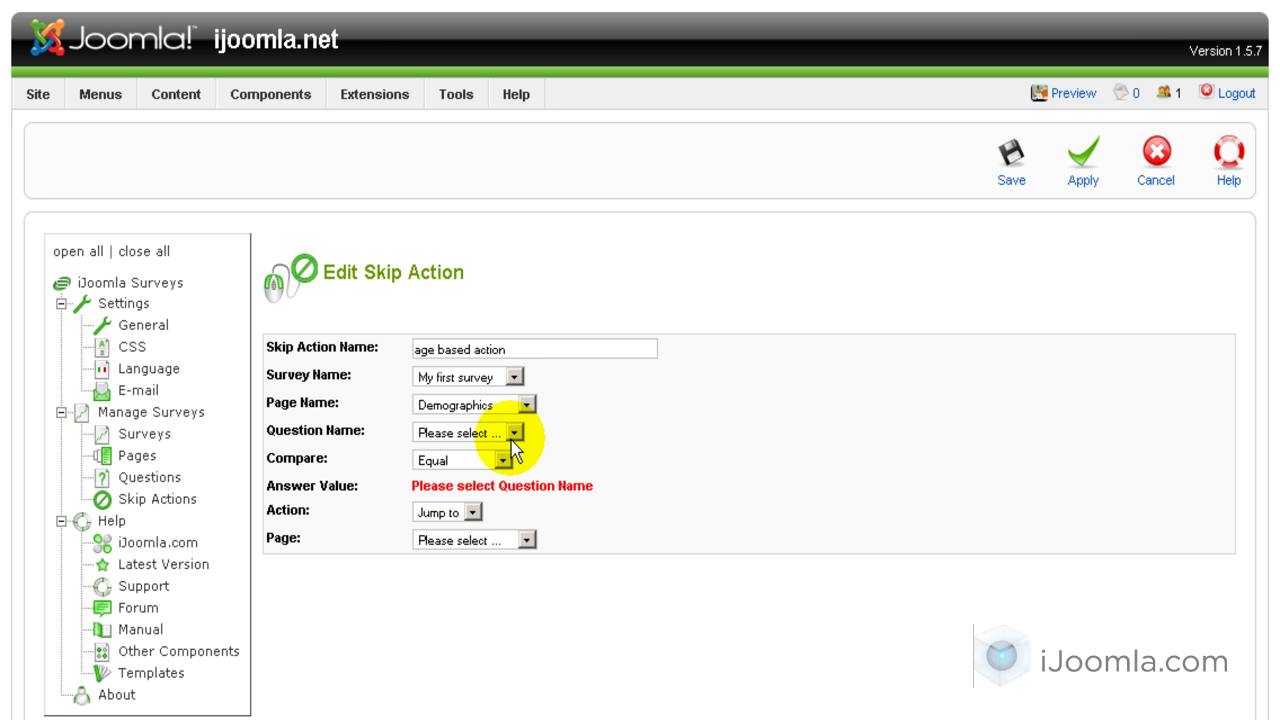
click(515, 435)
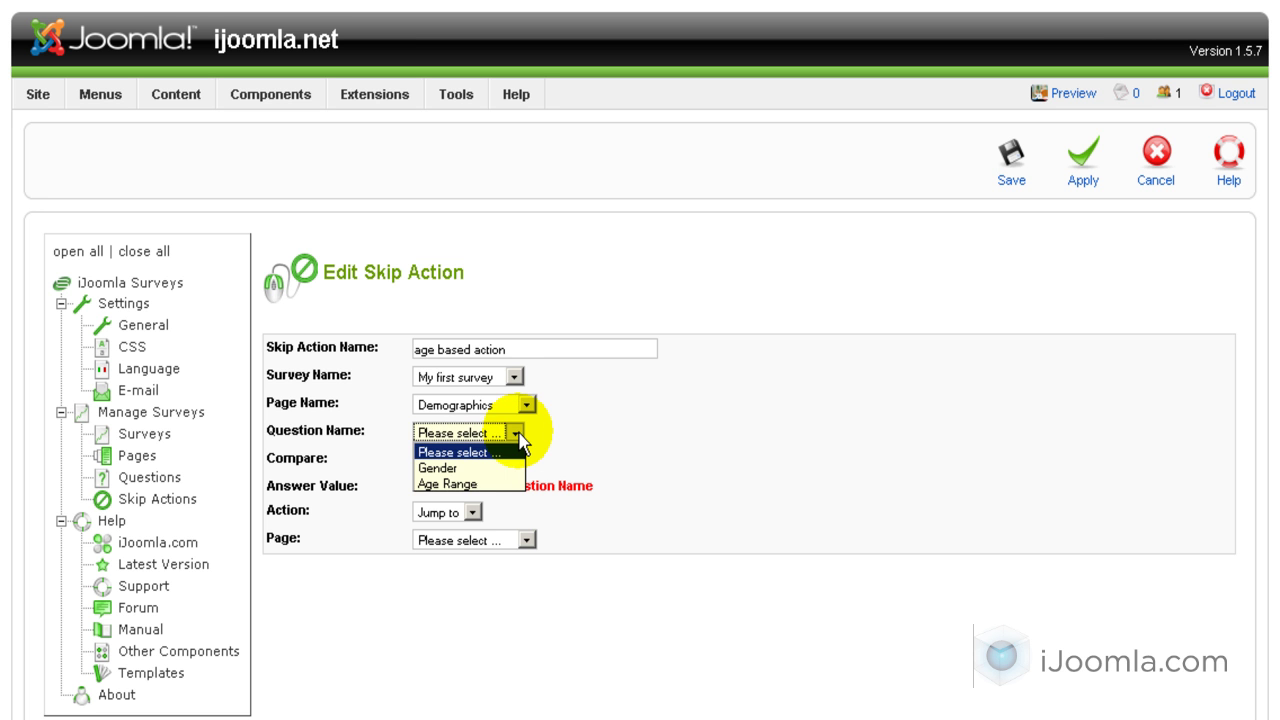
click(478, 484)
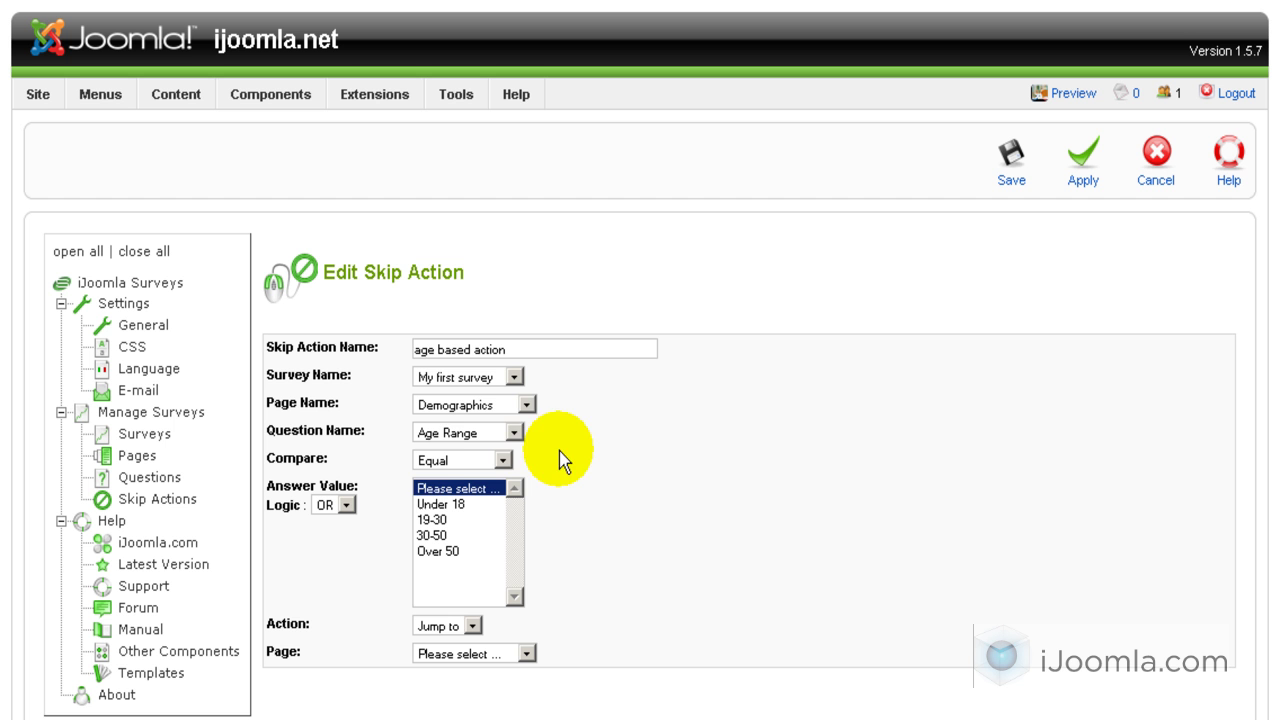
click(502, 461)
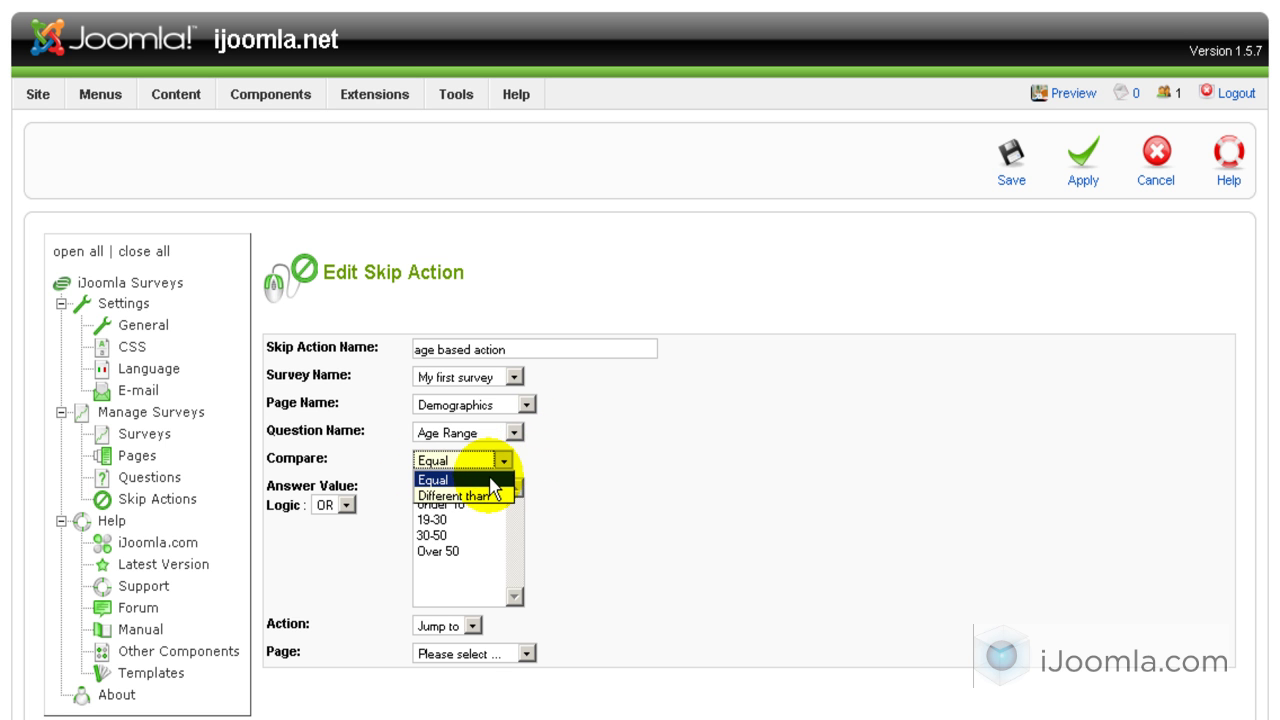
click(484, 480)
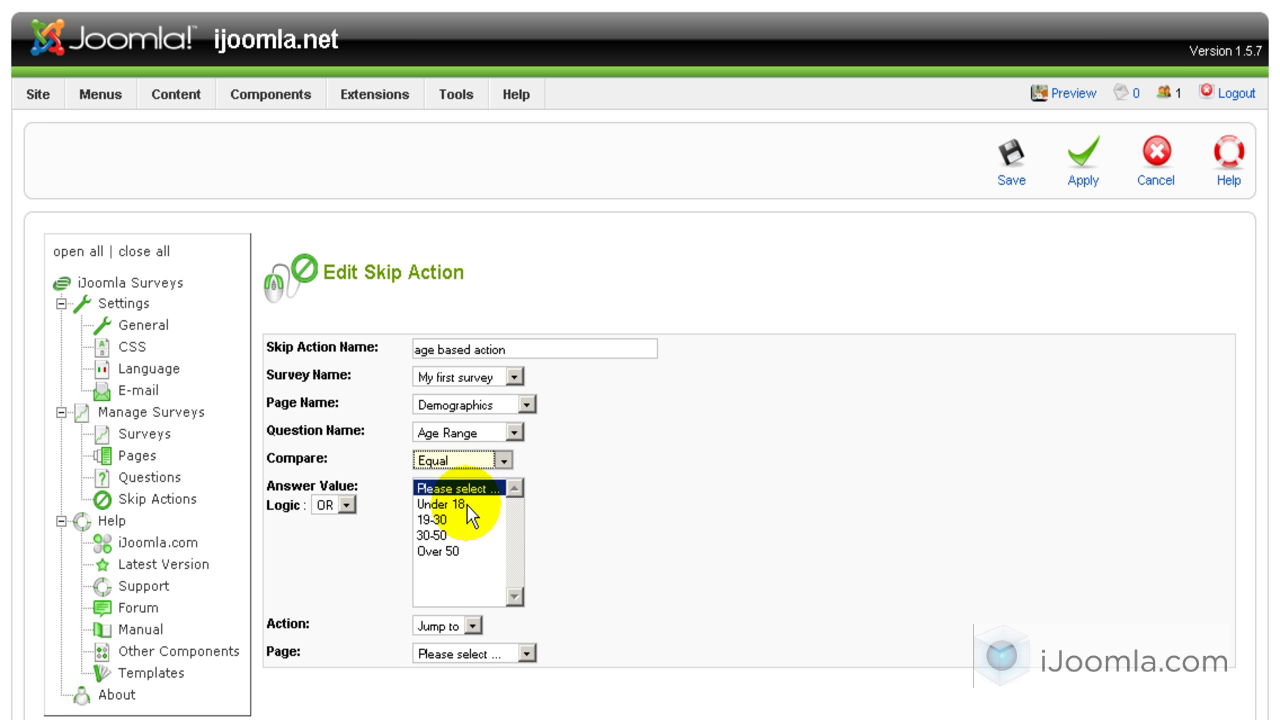
click(467, 505)
scroll(608, 495, down, 2)
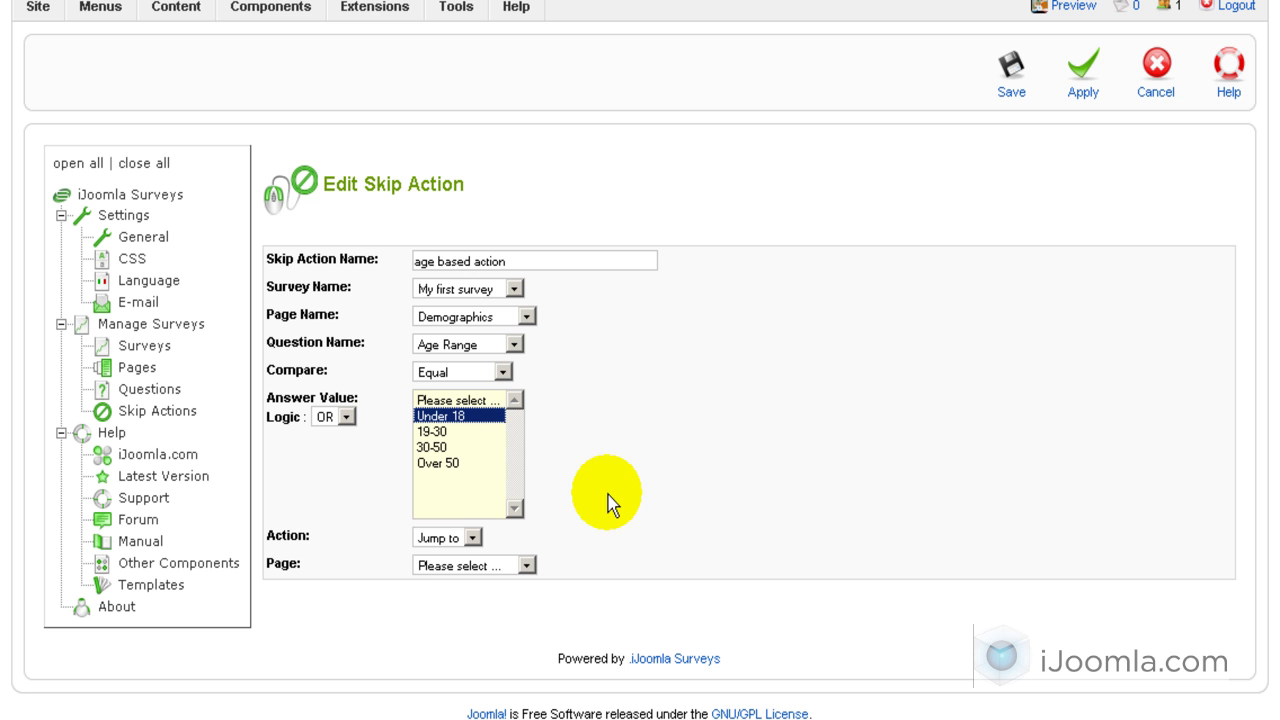
click(437, 566)
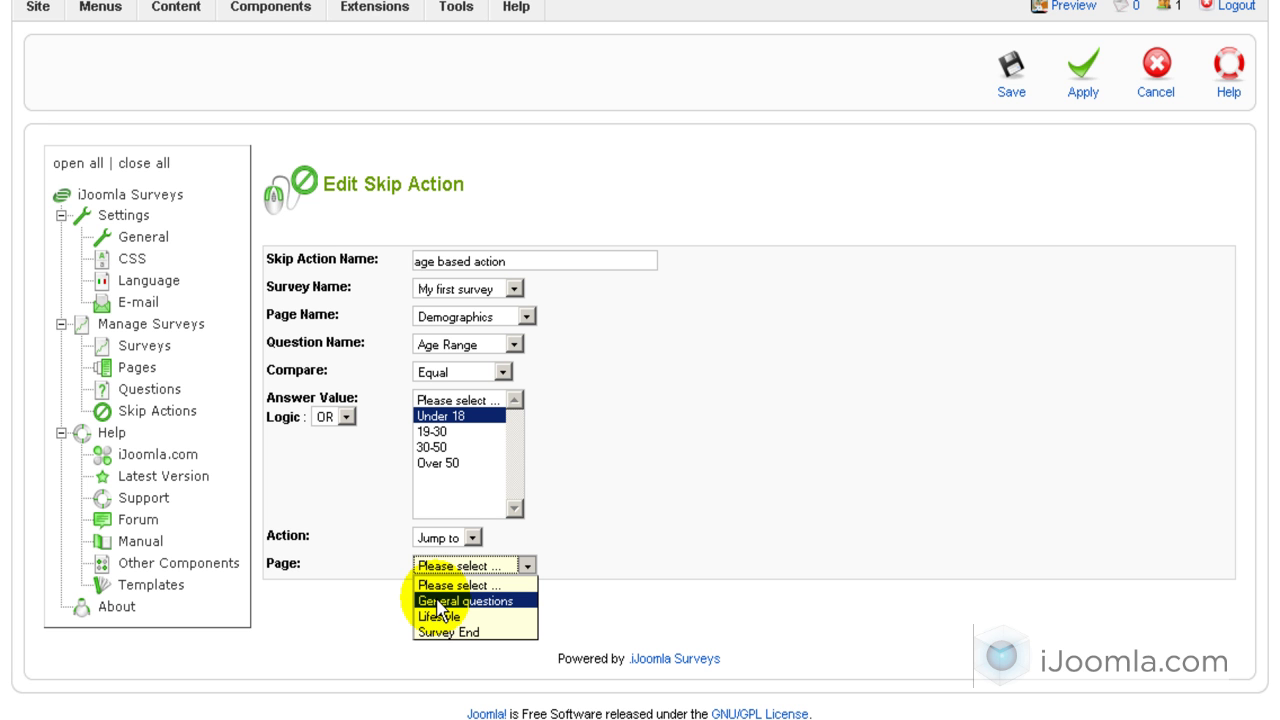
click(570, 510)
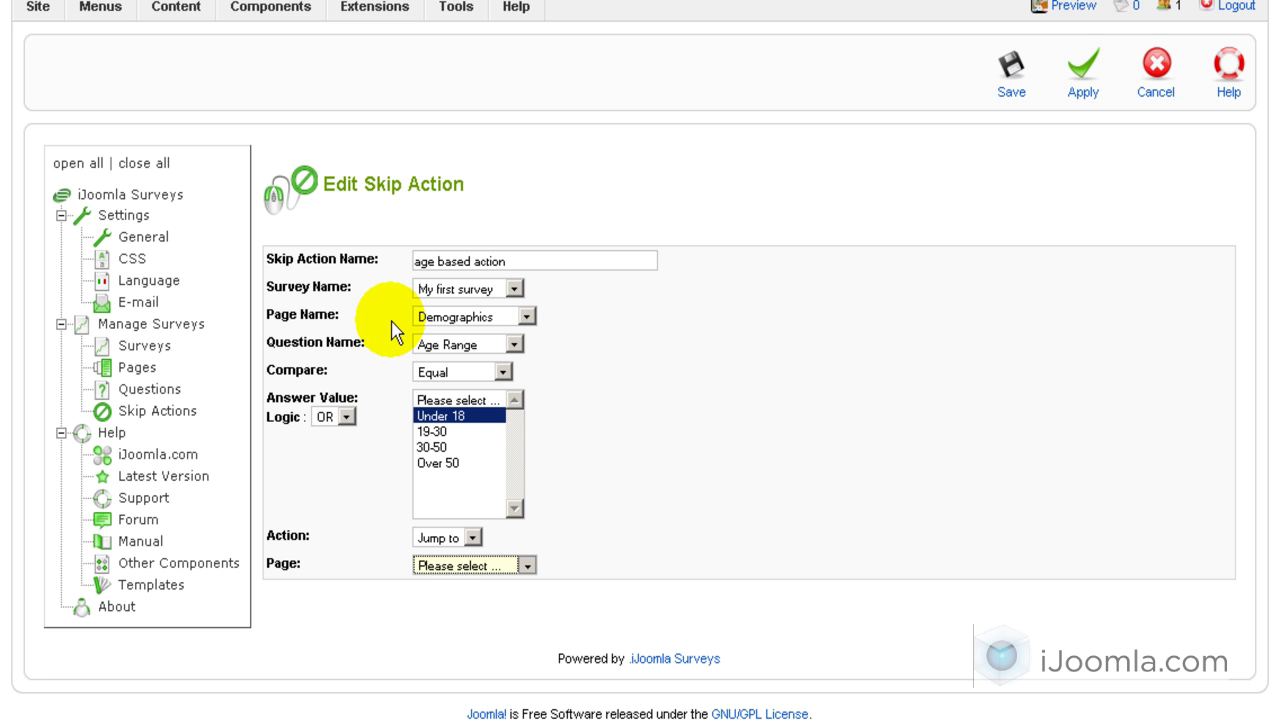
click(446, 567)
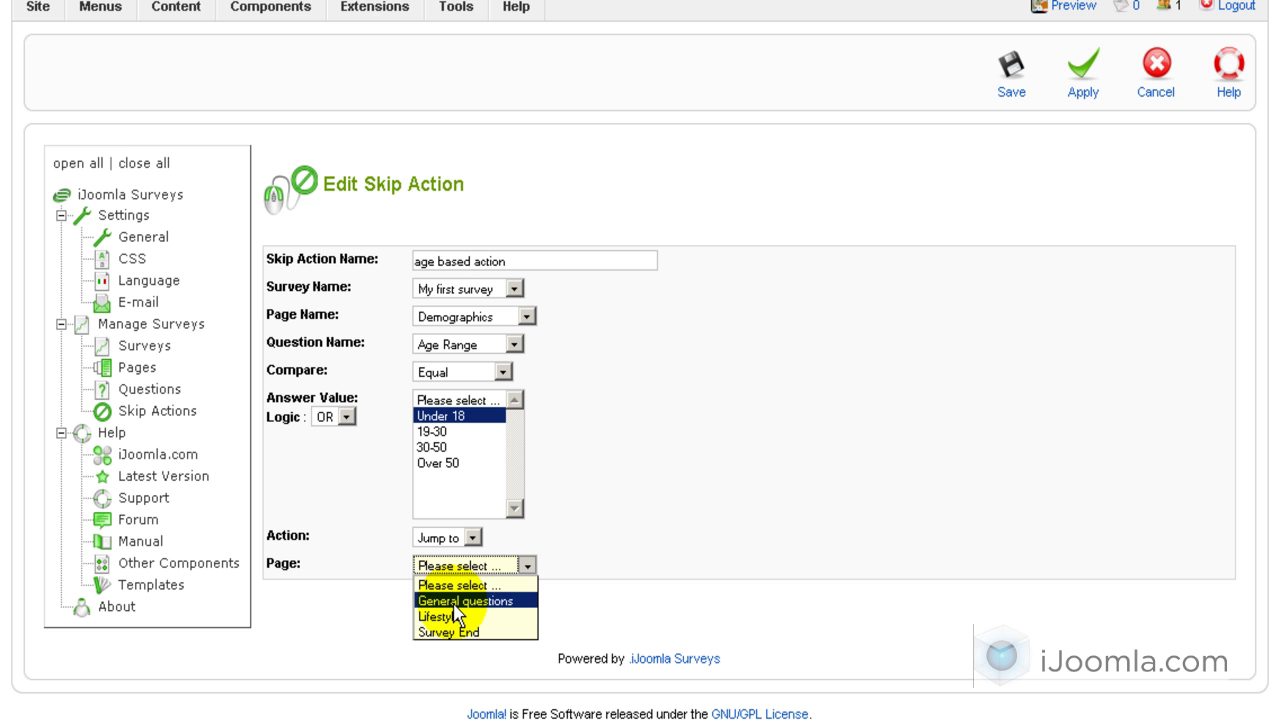
click(445, 585)
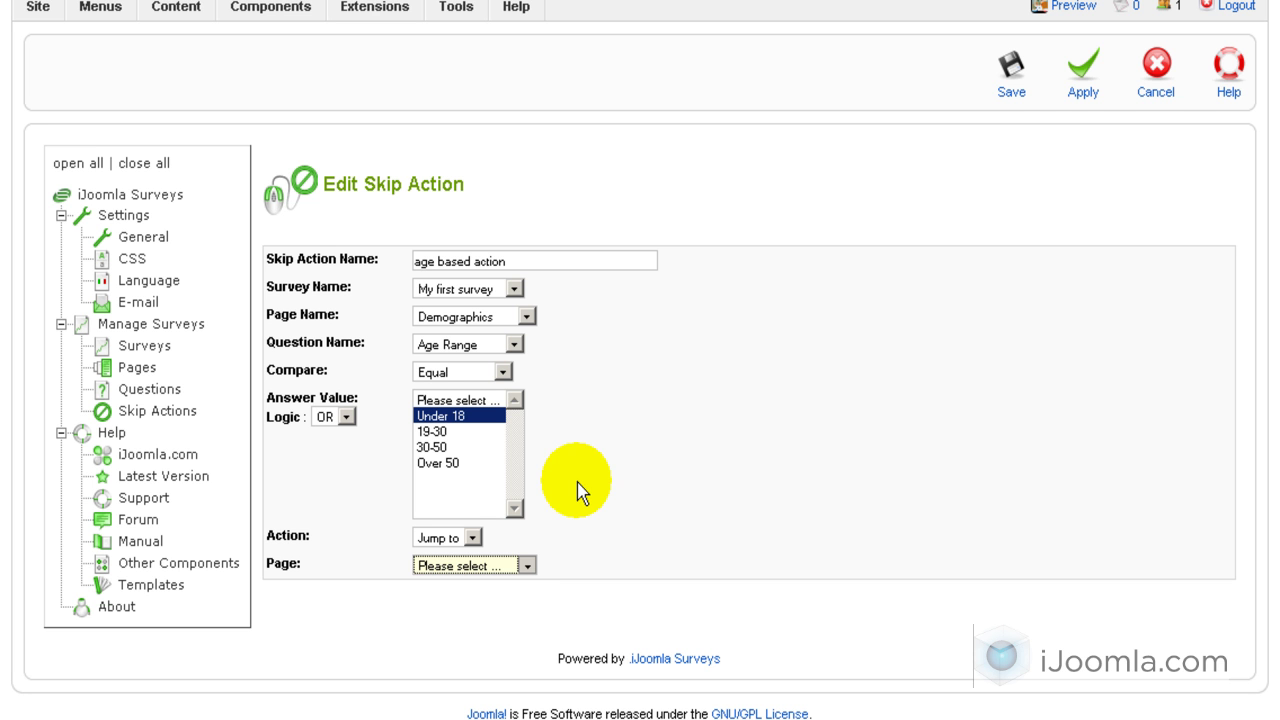
Step: Set the skip action's answer values to 19-30, 30-50 and Over 50, combined with OR logic
click(455, 432)
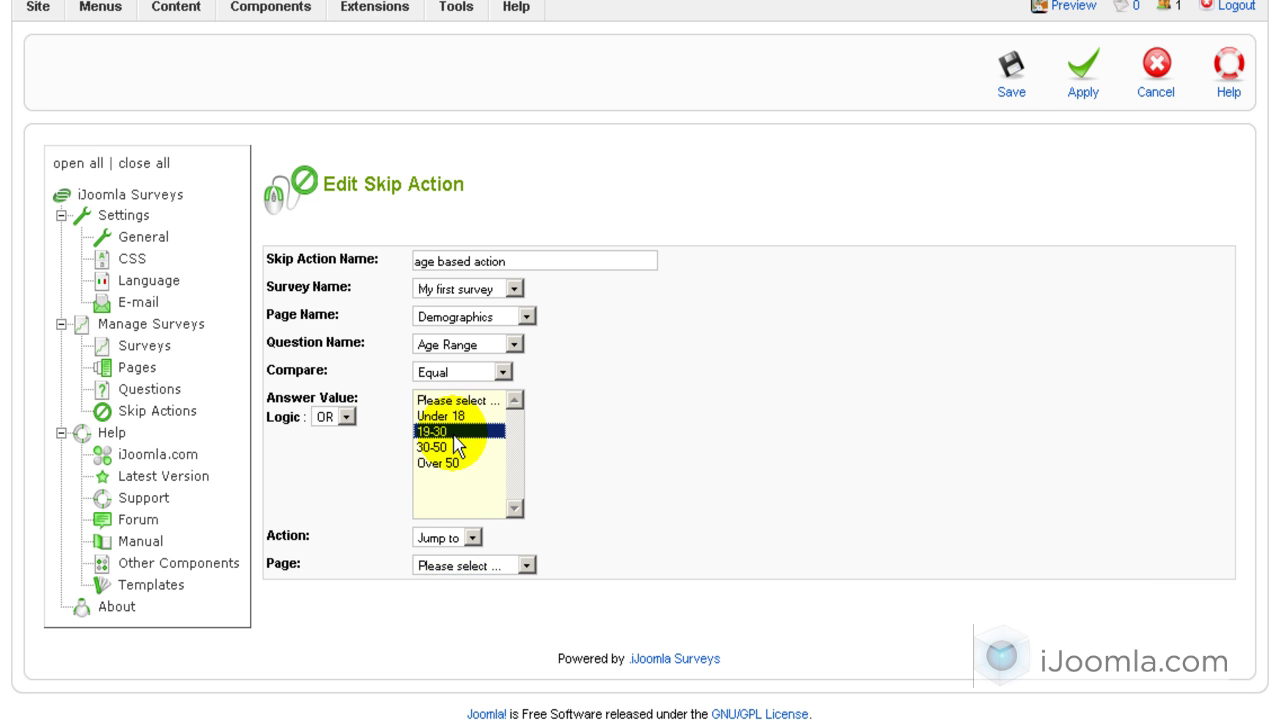
click(346, 420)
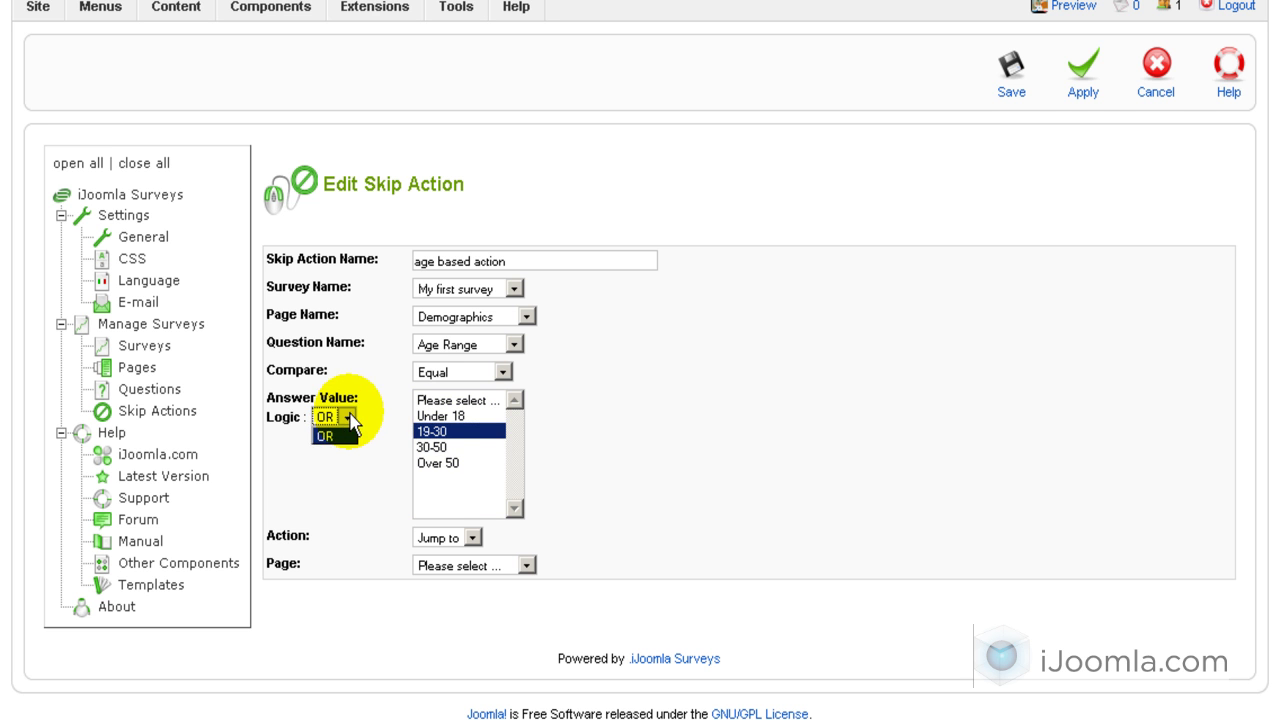
click(335, 436)
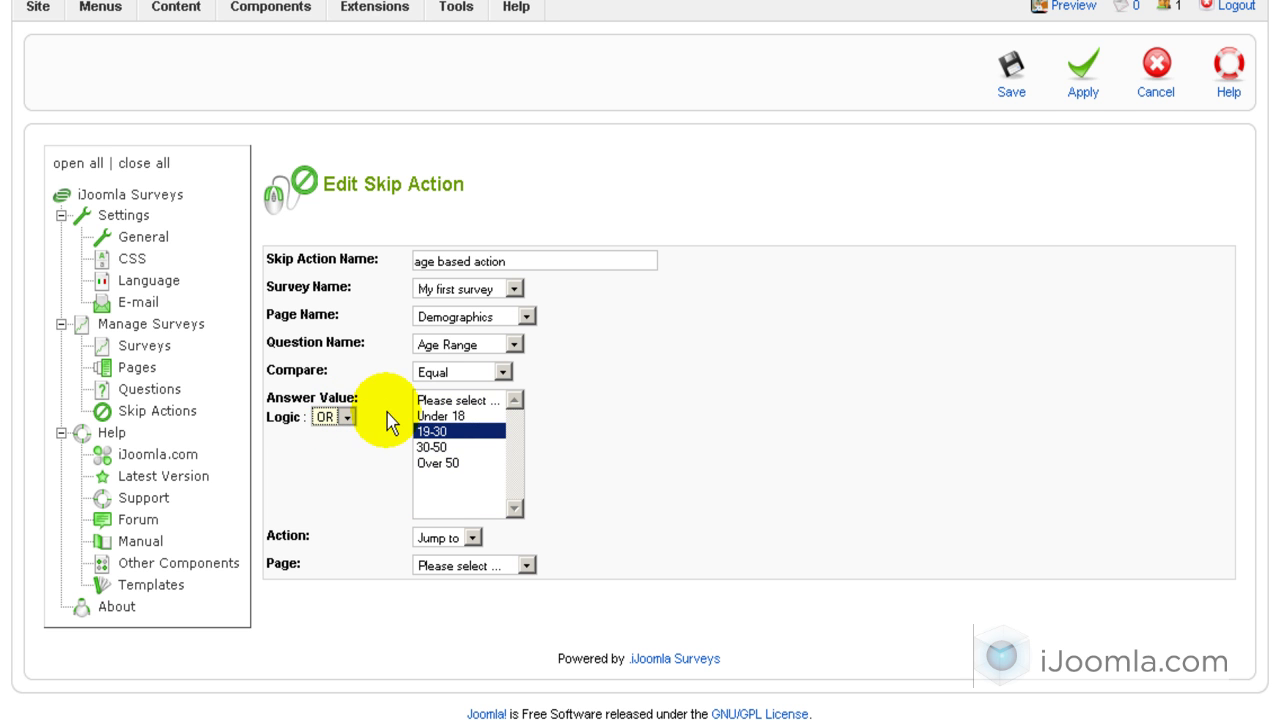
ctrl+click(456, 449)
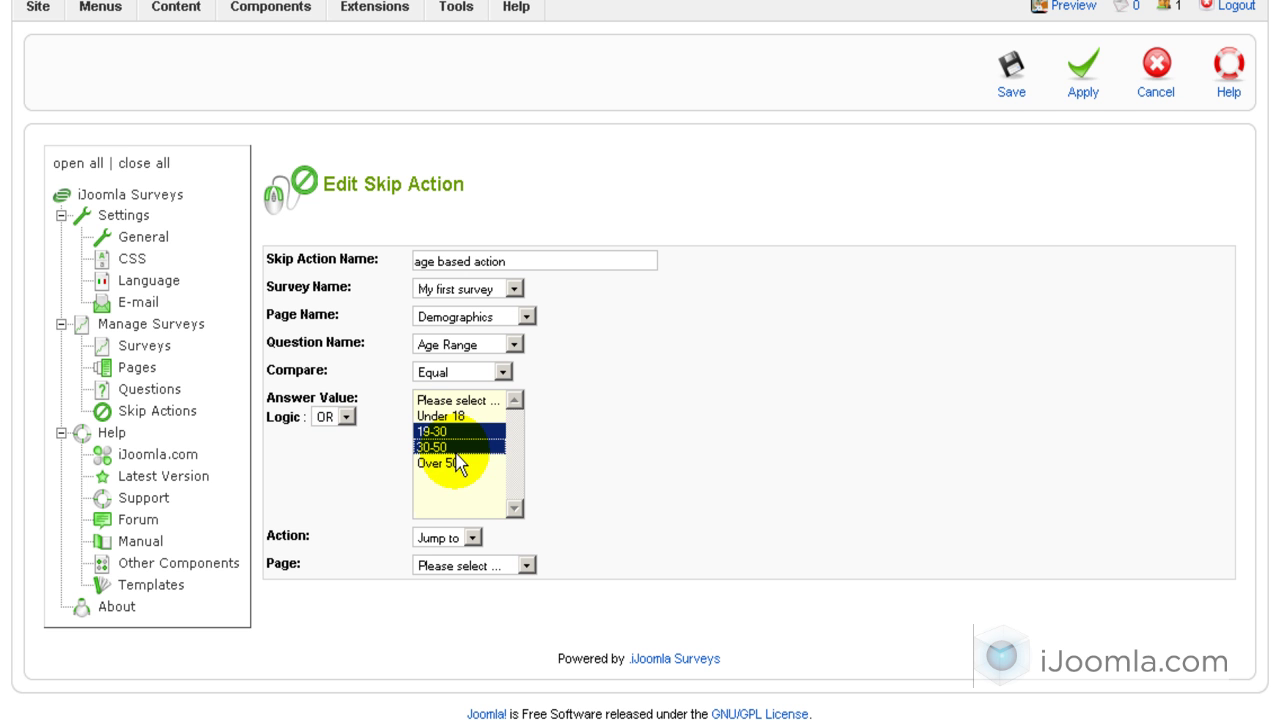
ctrl+click(460, 463)
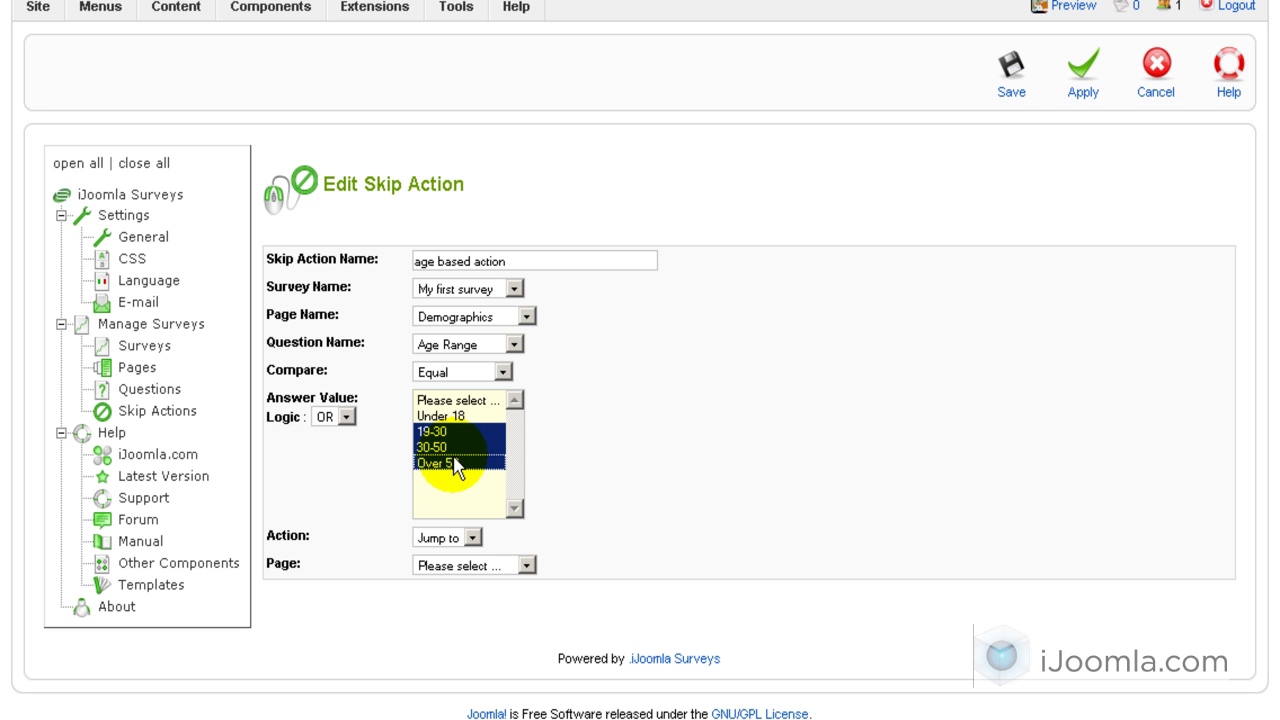
Step: Make the skip action jump to the Lifestyle page and save it
click(468, 568)
click(440, 617)
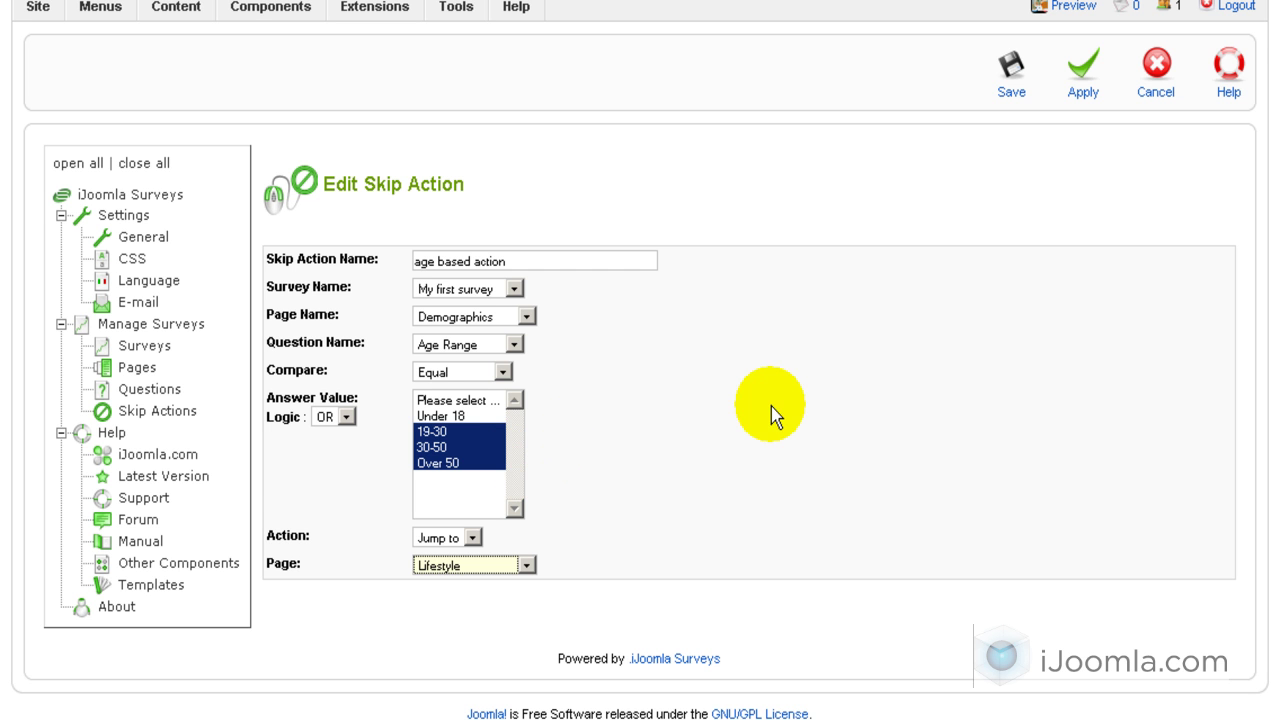
scroll(860, 290, up, 2)
click(1008, 130)
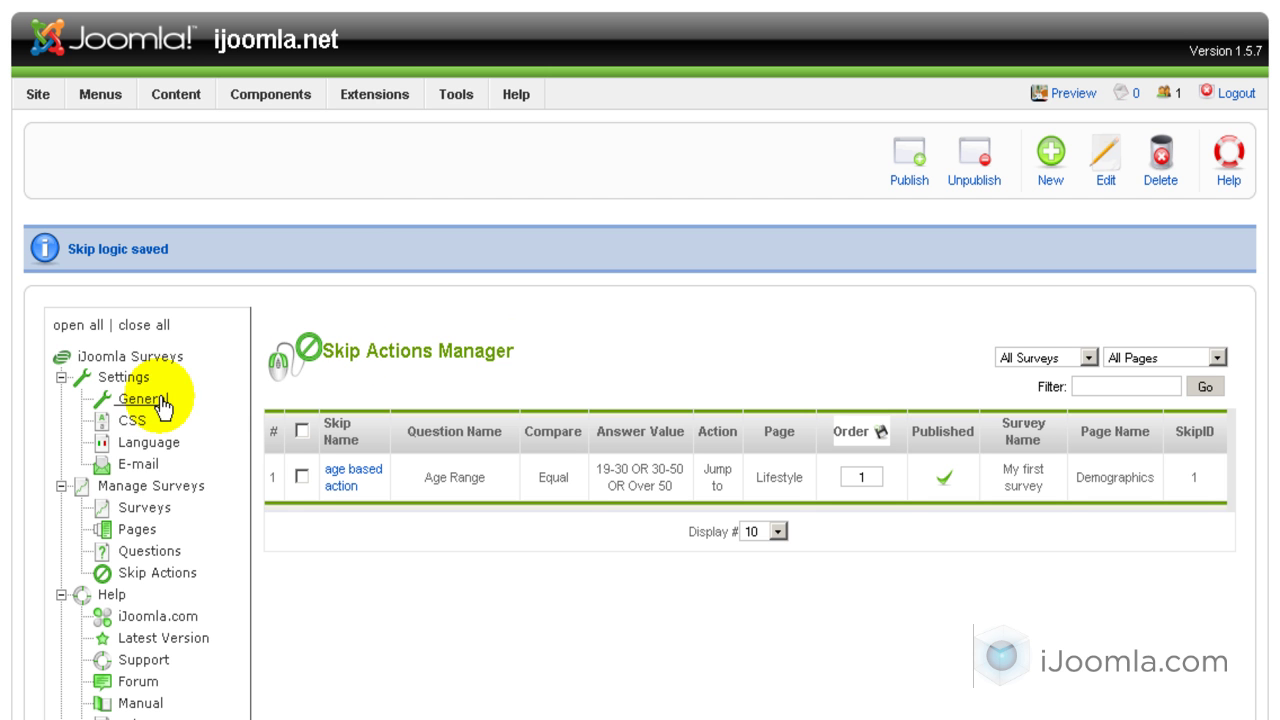
Step: Preview My first survey, answer Gender with Female and Age Range with 30-50, and continue to the next page
click(150, 510)
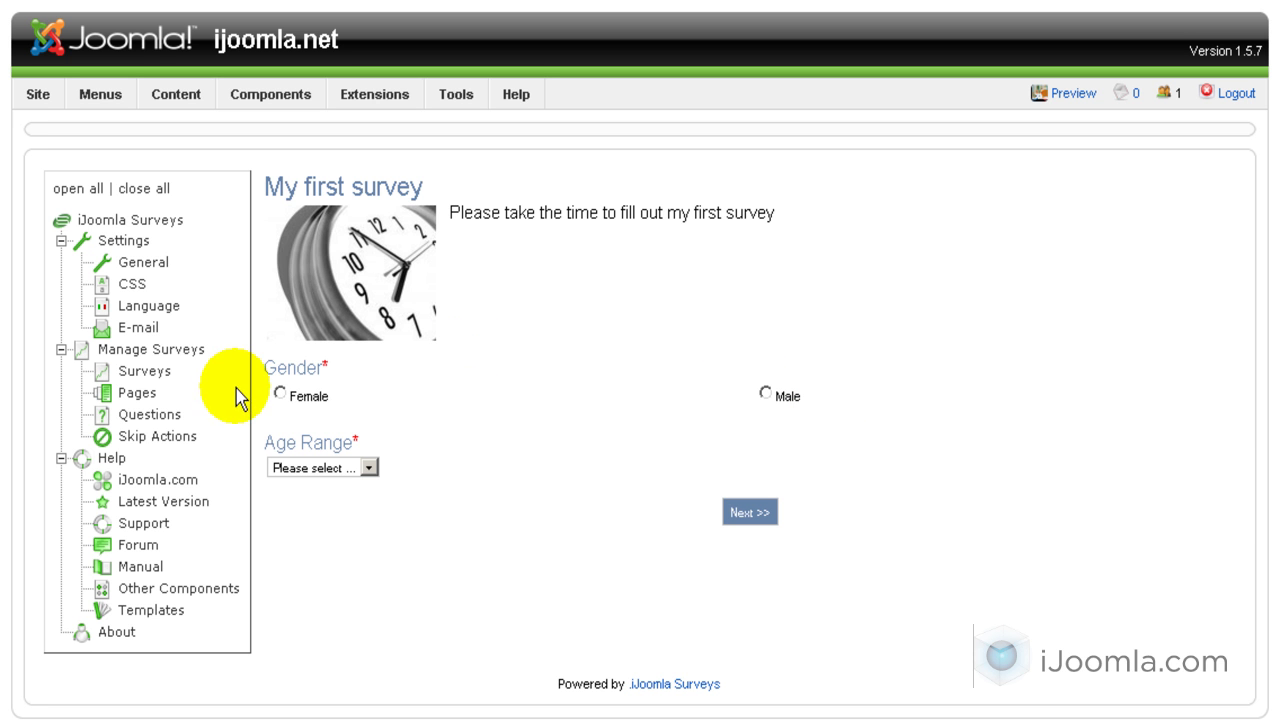
click(280, 393)
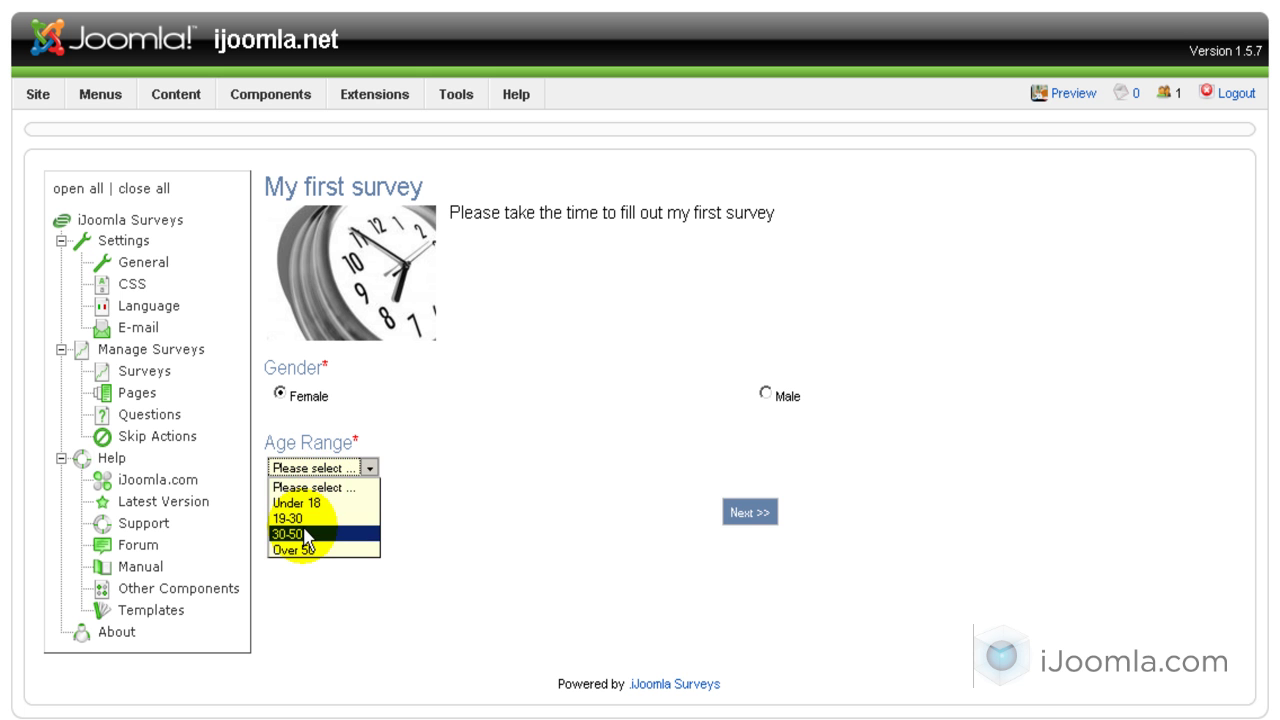
click(305, 534)
click(750, 512)
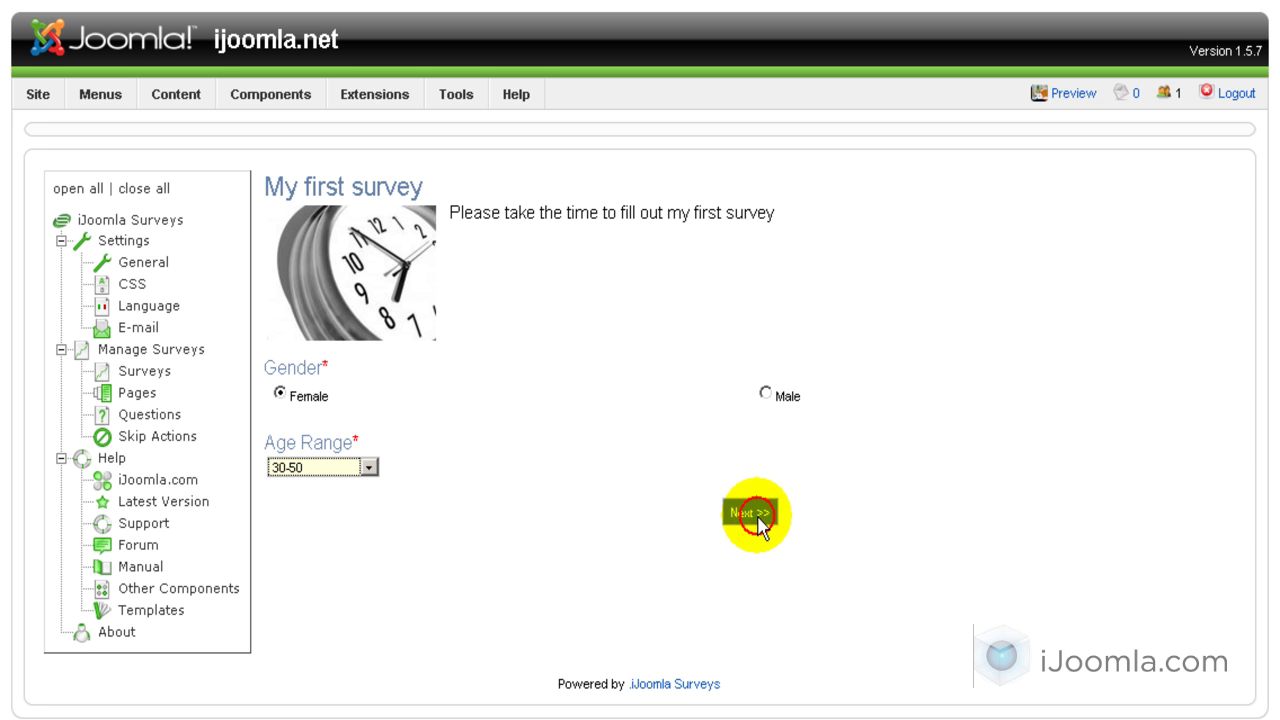